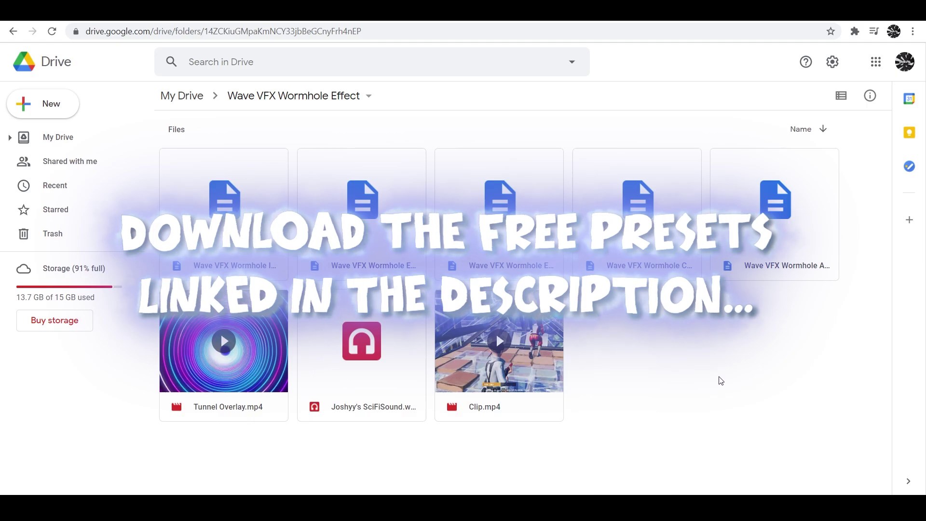
Marquee-select the Wave VFX Wormhole Effect files in the Drive folder, including Clip.mp4.
mouse_move(747, 378)
mouse_down()
mouse_move(573, 381)
mouse_move(672, 415)
mouse_up()
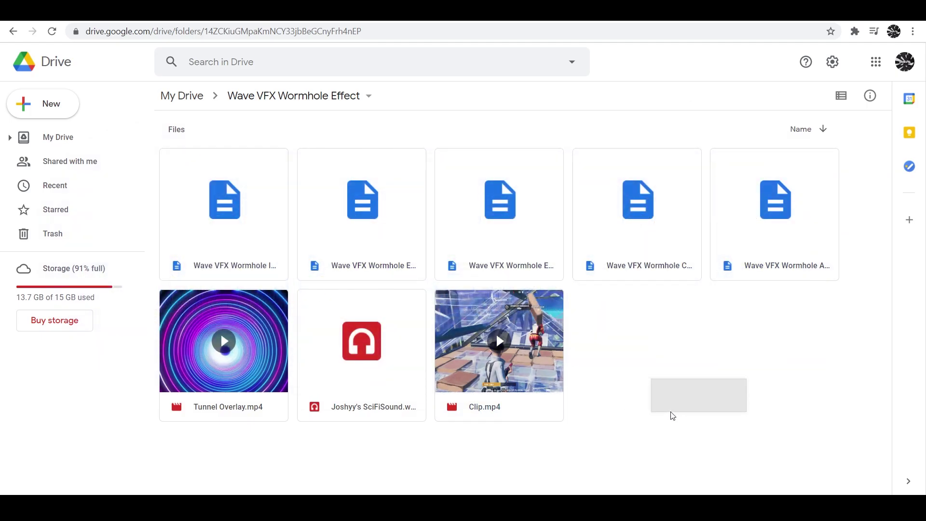
drag(657, 371, 550, 366)
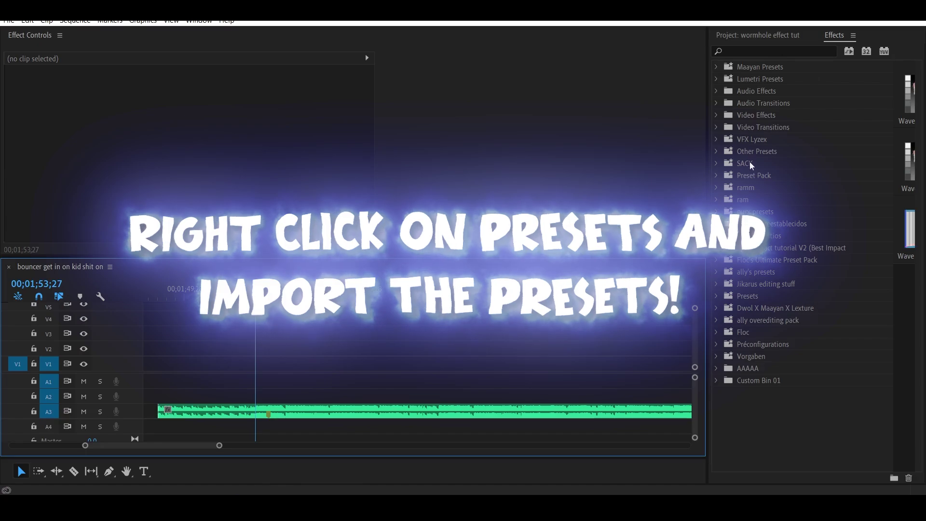
Import the Wave VFX Wormhole .prfpset preset files from Downloads into the Effects Presets bin.
right_click(750, 297)
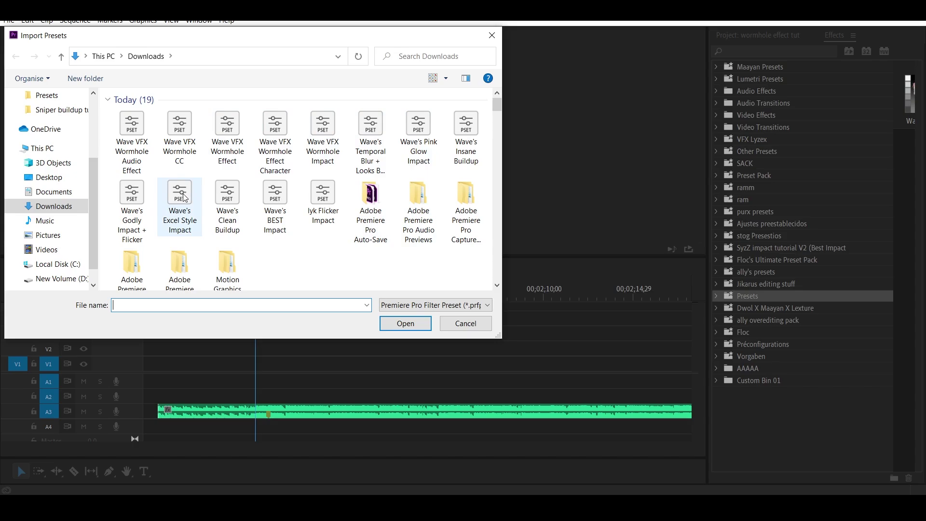
click(323, 145)
click(273, 144)
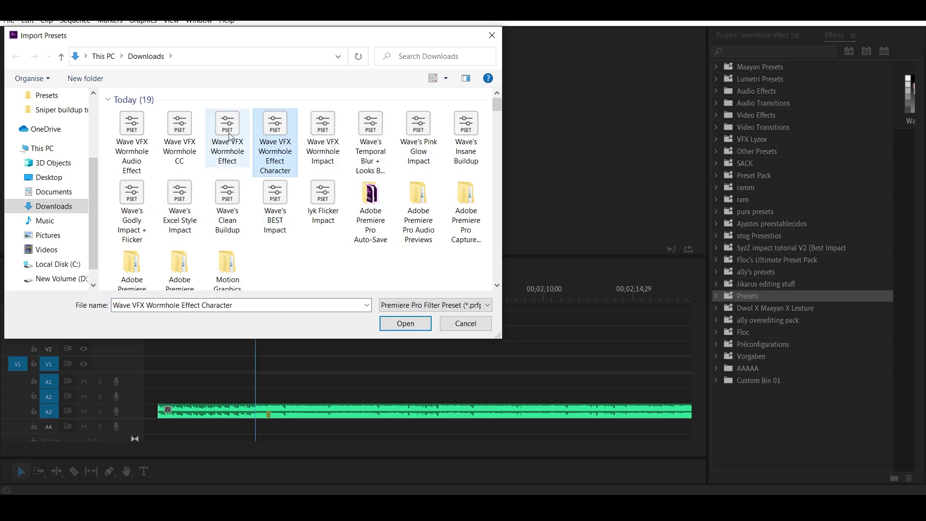
click(180, 143)
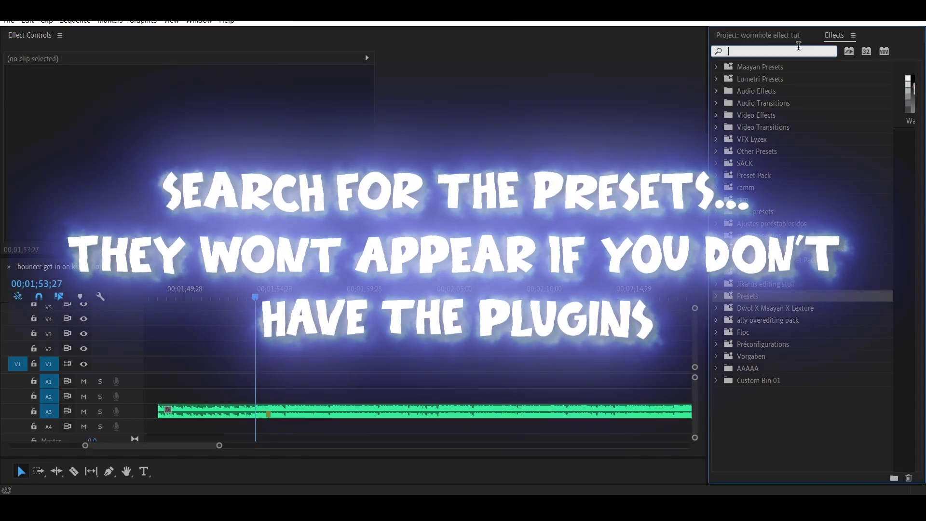
Search effects for 'Wormhole' and check the Wave VFX Wormhole Effect and Character presets.
click(775, 51)
text(Wo)
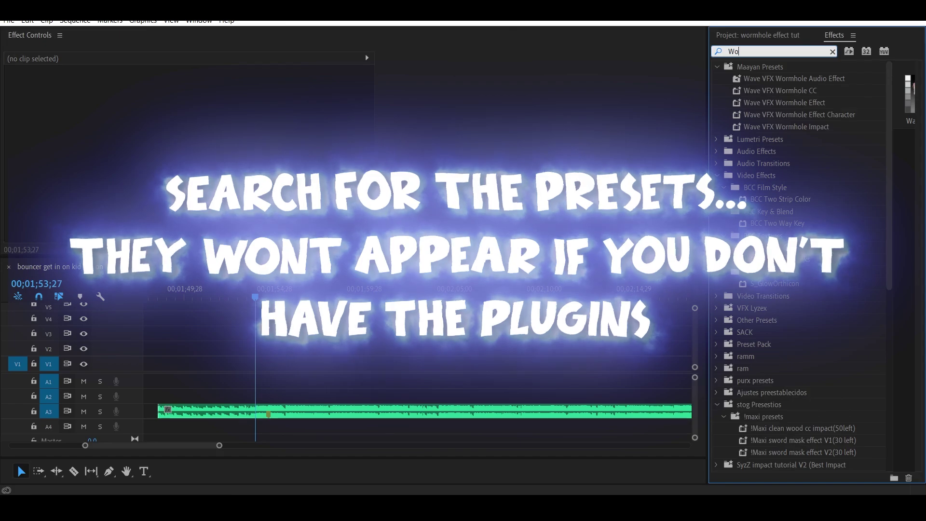
text(rmhole)
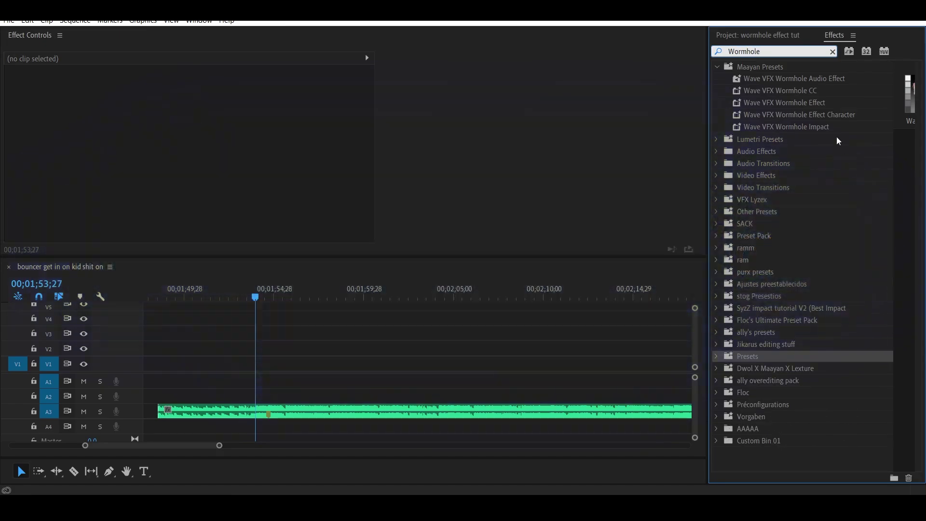
click(819, 113)
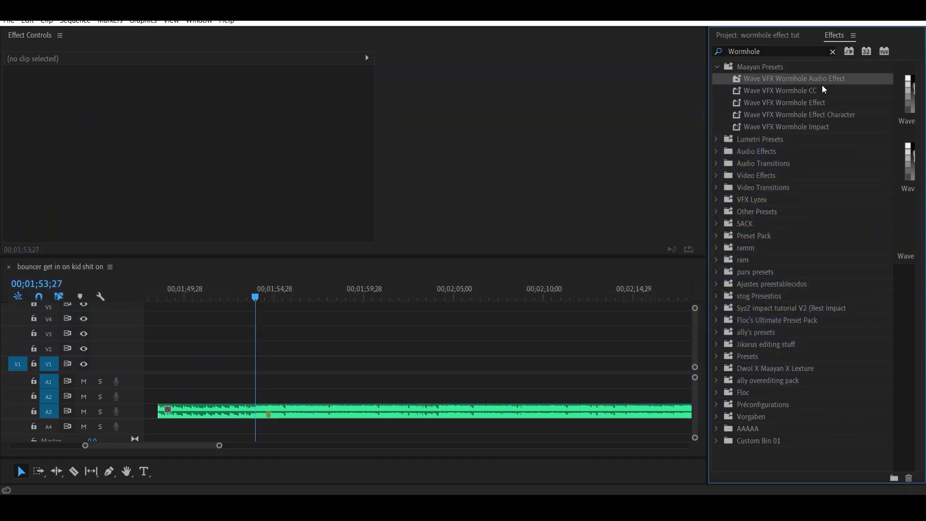
click(803, 102)
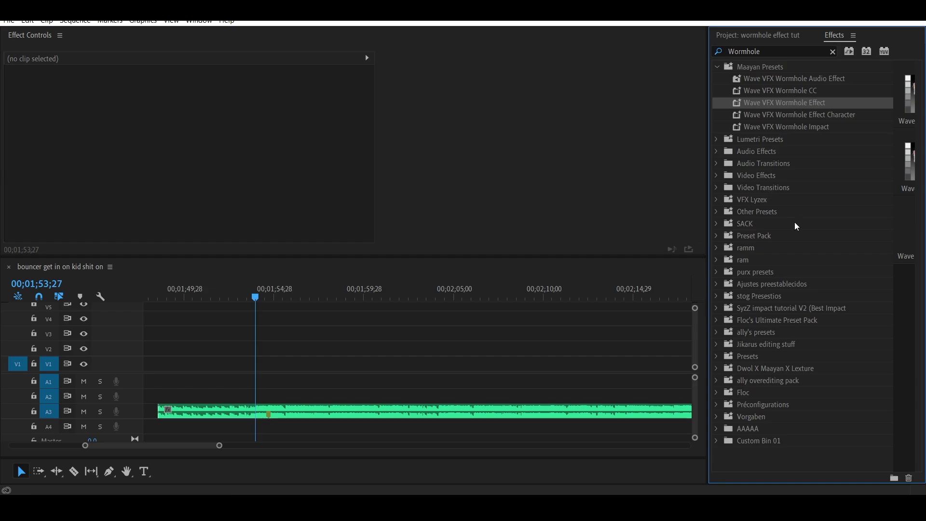
Drag the bouncer gameplay clip from the Project panel onto tracks V1 and A1.
click(763, 36)
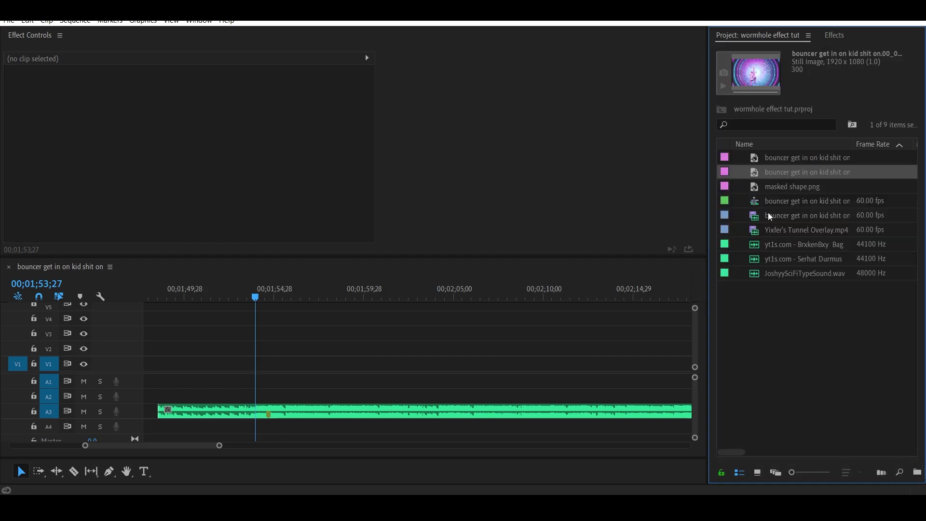
click(762, 190)
click(755, 206)
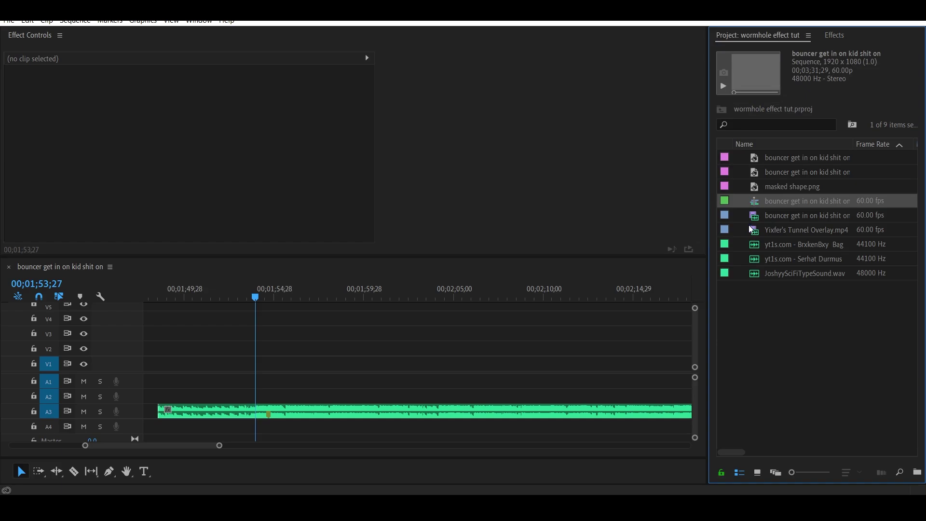
click(759, 217)
click(753, 231)
mouse_move(757, 220)
mouse_down()
mouse_move(189, 381)
mouse_move(183, 363)
mouse_move(299, 356)
mouse_up()
Trim the clip's start and razor it at 00;01;51;16 where the wormhole begins.
mouse_move(356, 352)
mouse_down()
mouse_move(367, 355)
mouse_move(201, 361)
mouse_up()
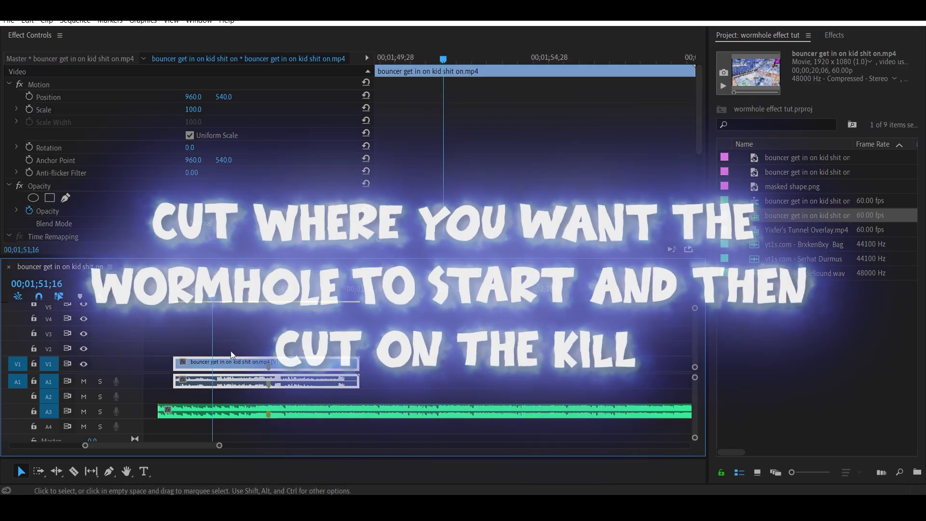
key(c)
click(212, 363)
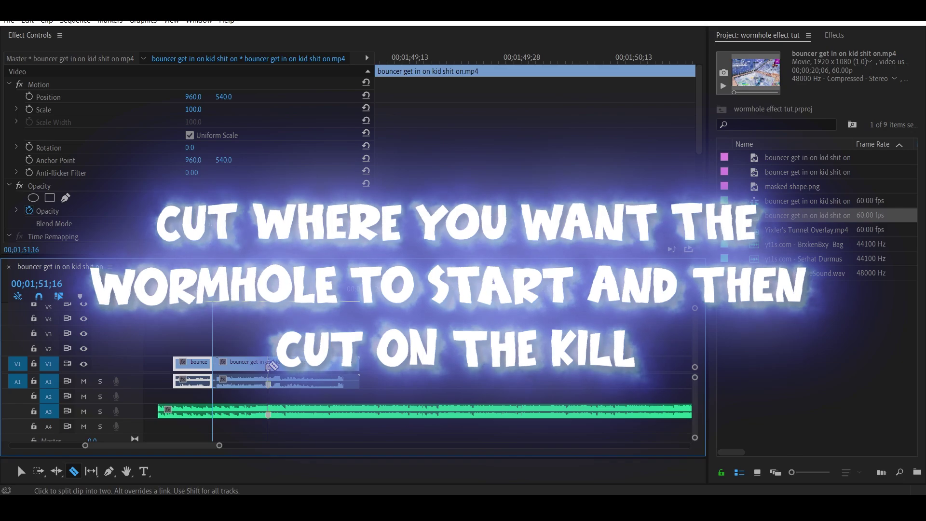
Razor the clip again at the kill and select the isolated middle wormhole section.
click(268, 363)
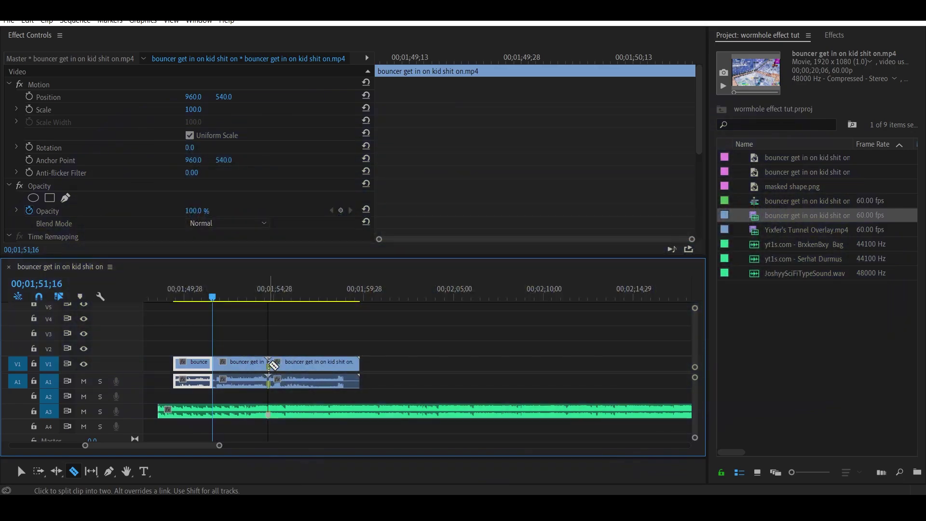
click(247, 365)
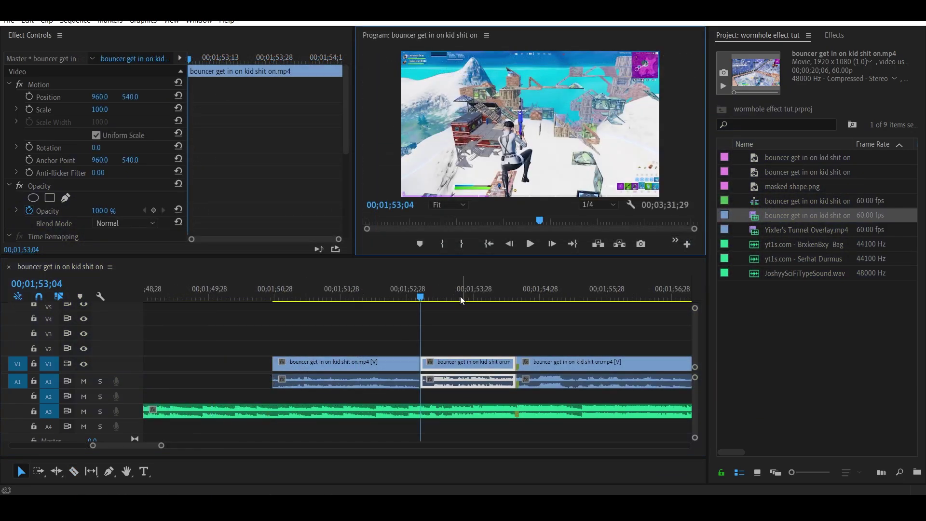
drag(426, 296, 377, 286)
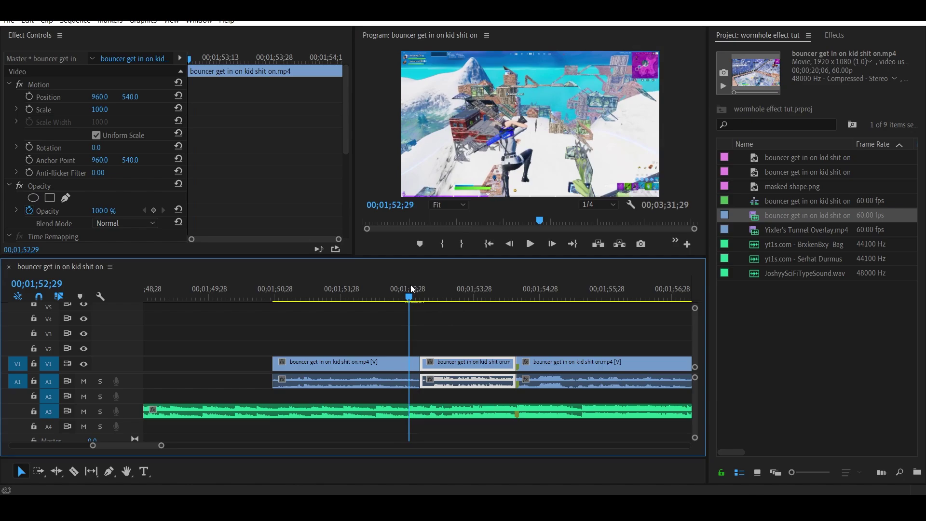
Play back the middle section twice, then park the playhead on its first frame.
key(space)
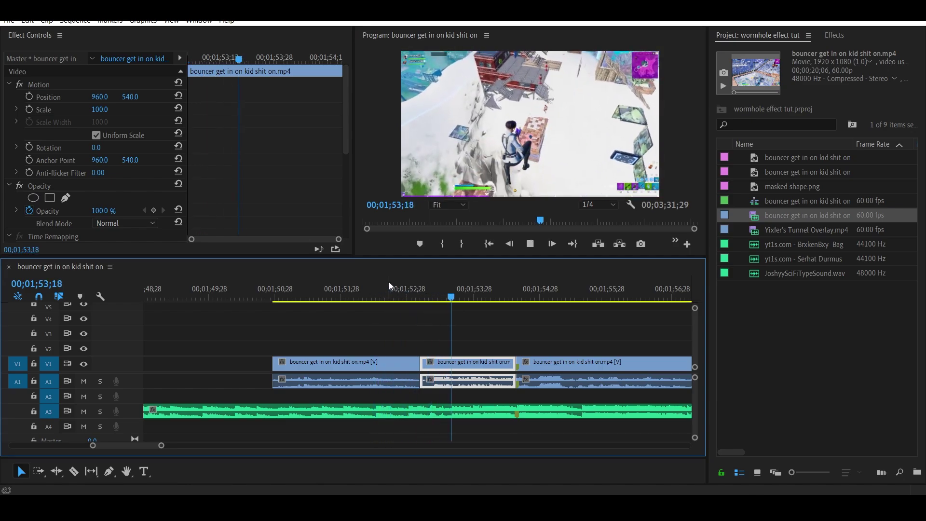
key(space)
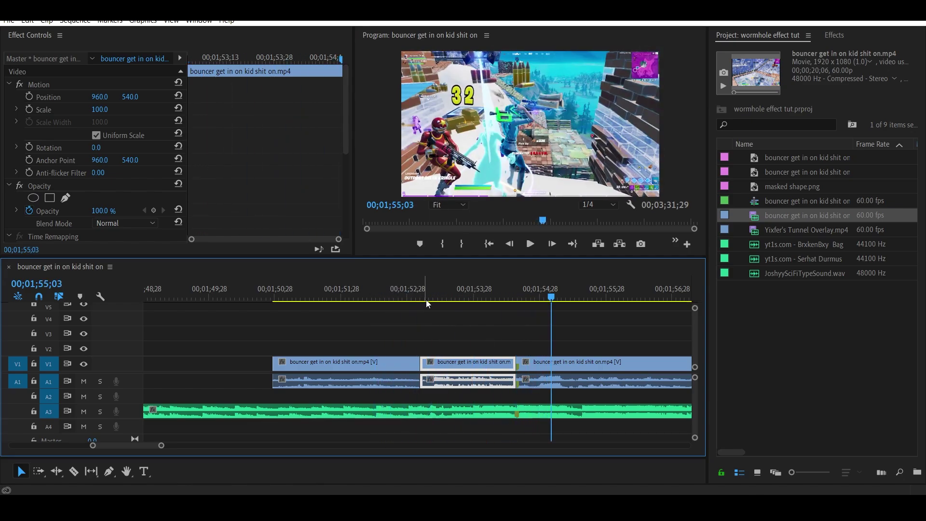
drag(456, 294, 427, 290)
key(space)
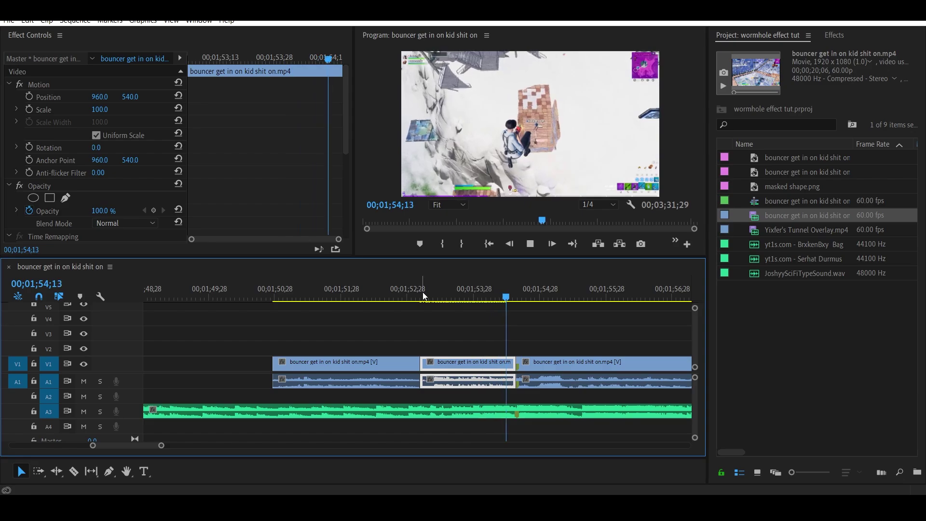
key(space)
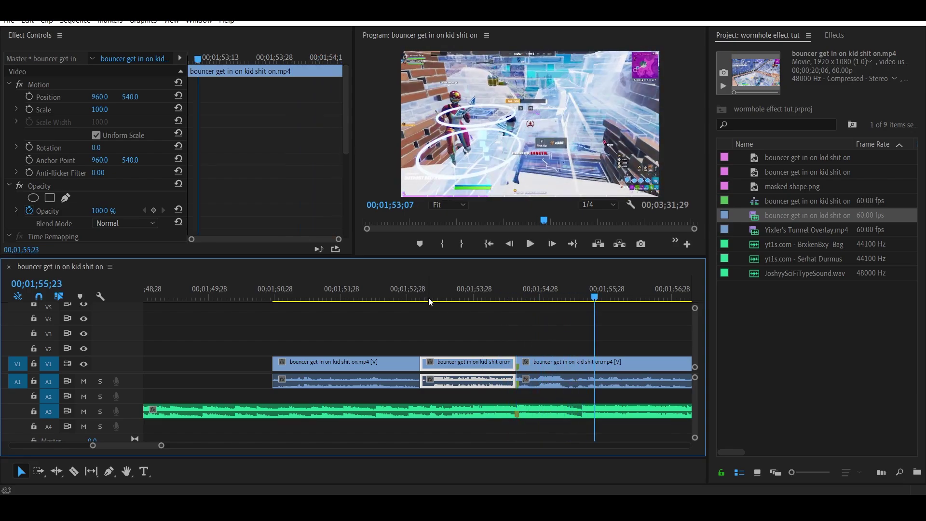
drag(430, 302, 424, 298)
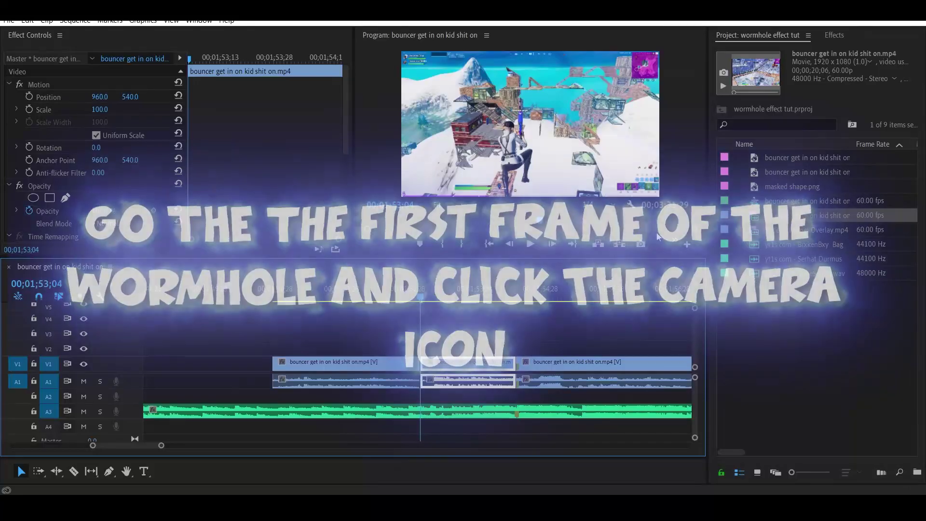
Export the wormhole's first frame as a JPEG still and drop it onto V2 at the playhead.
key(ctrl+shift+e)
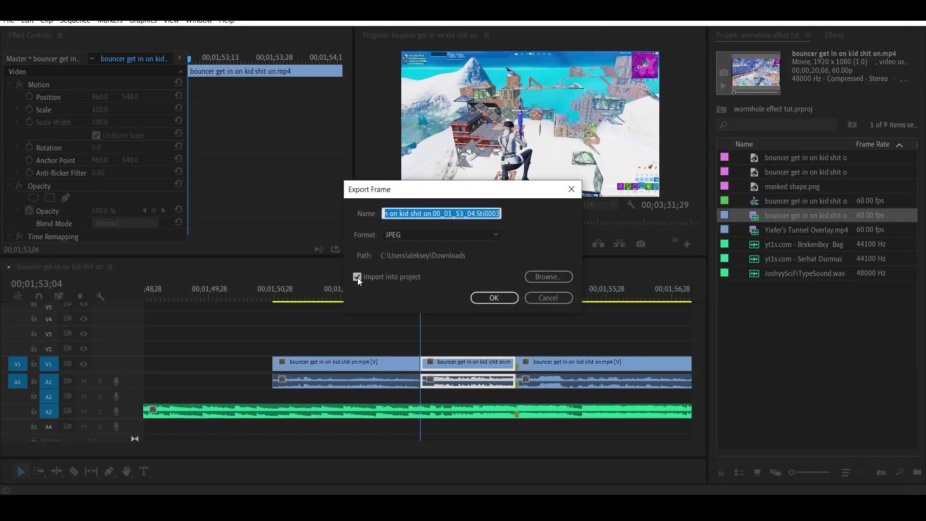
click(494, 298)
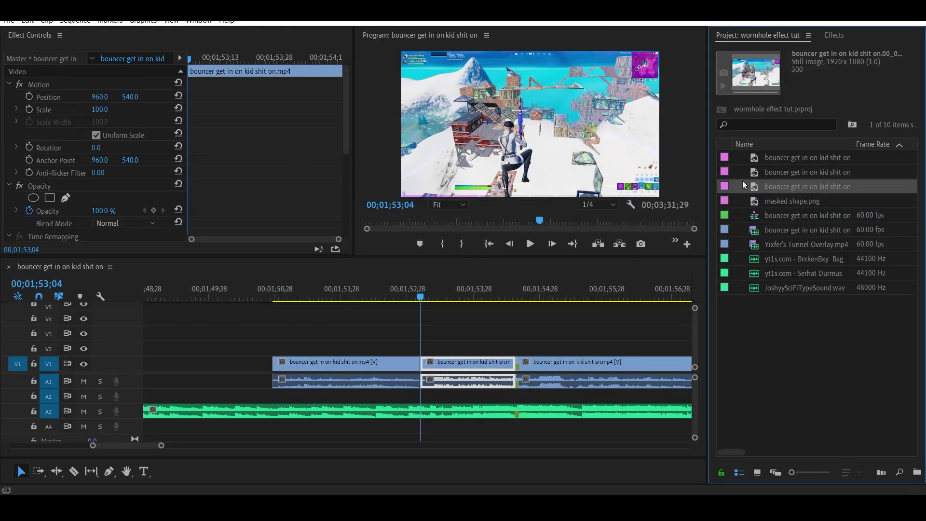
drag(757, 193, 363, 349)
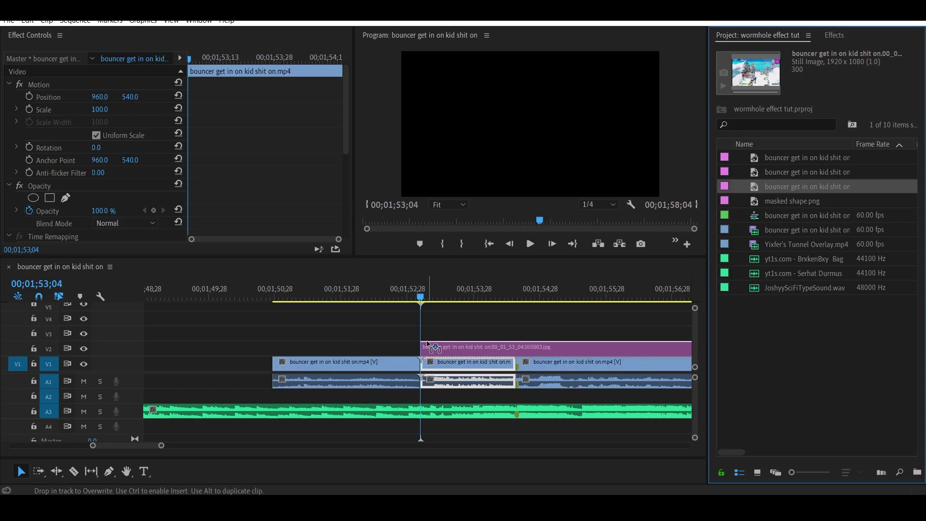
drag(428, 344, 428, 345)
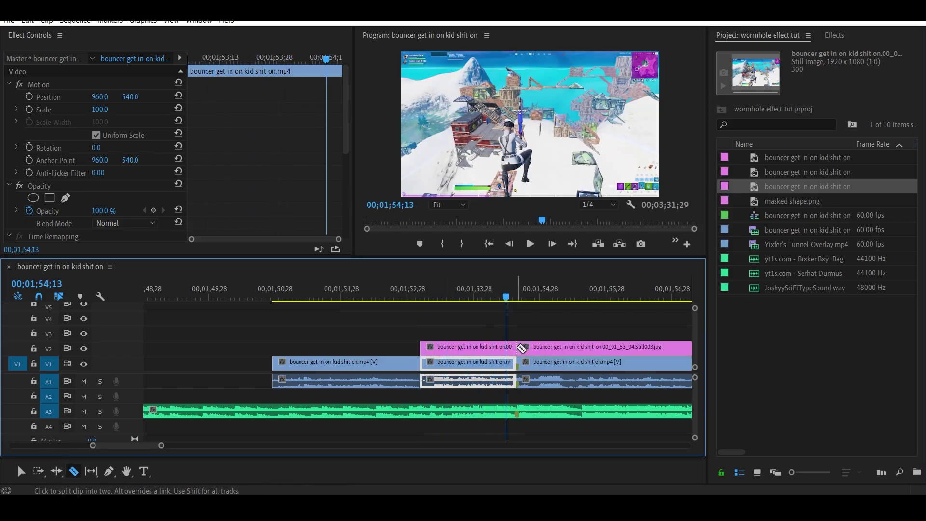
Cut the V2 still where the middle section ends and delete its leftover tail.
key(v)
click(535, 347)
key(Delete)
Preview the edit from where the still begins.
key(space)
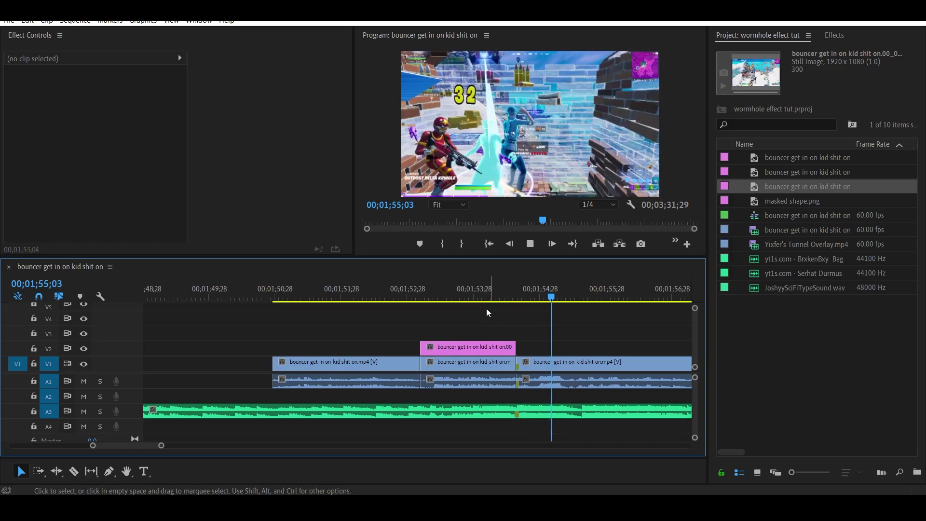
drag(459, 296, 421, 299)
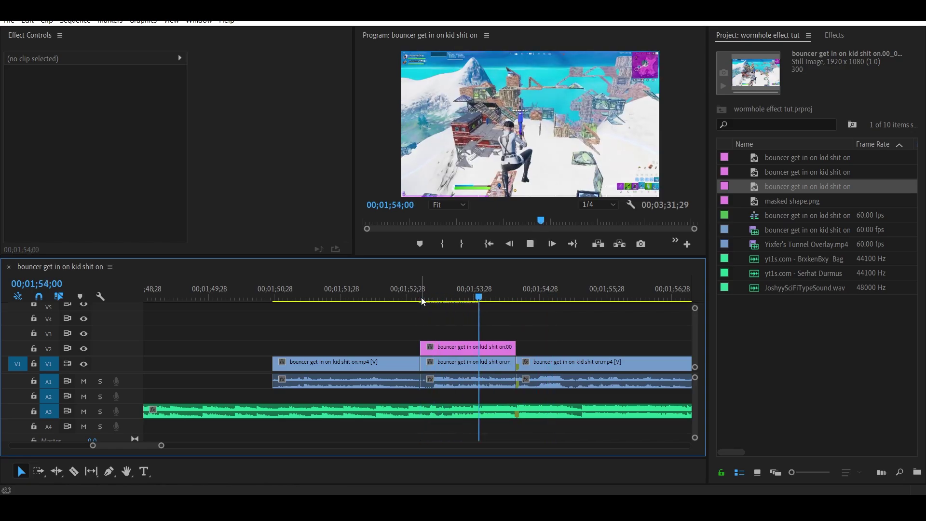
click(398, 294)
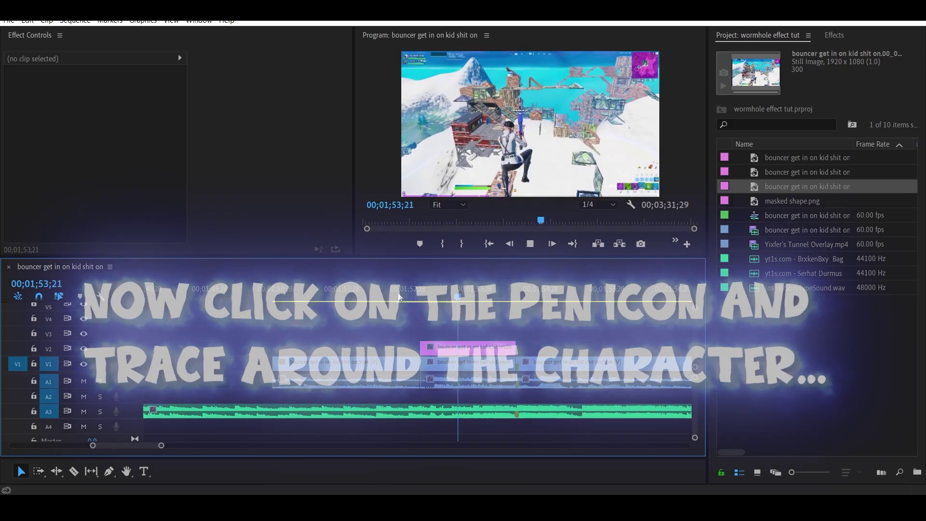
key(space)
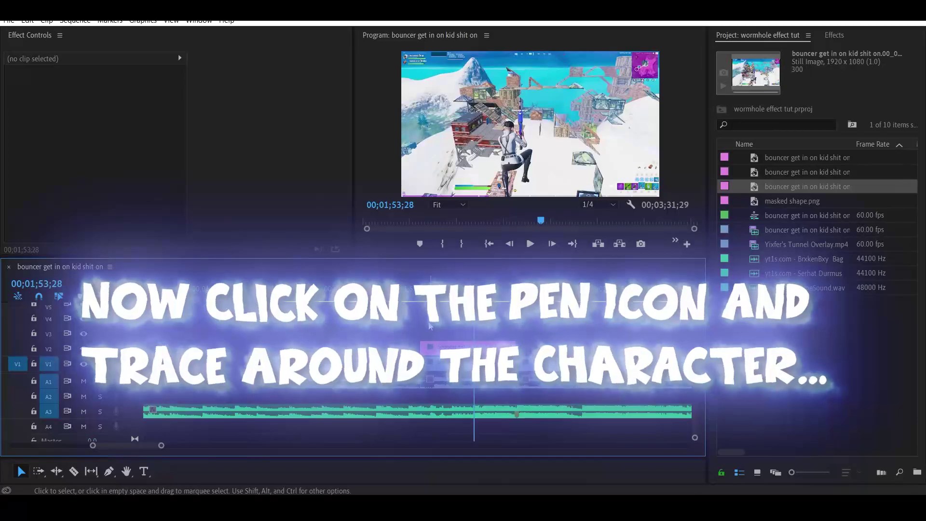
Replace the still with the masked shape.png character cut-out on V3 and play the section back.
click(468, 347)
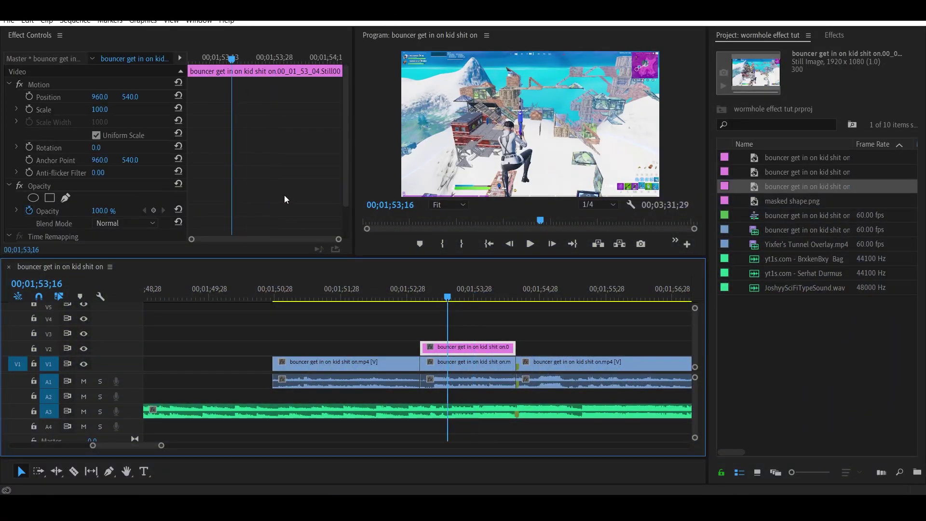
scroll(68, 166, down, 2)
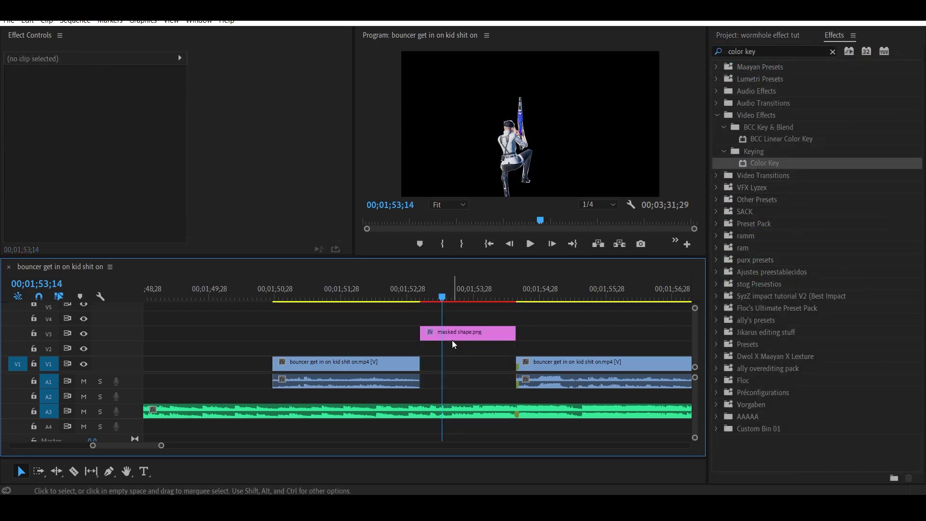
click(398, 292)
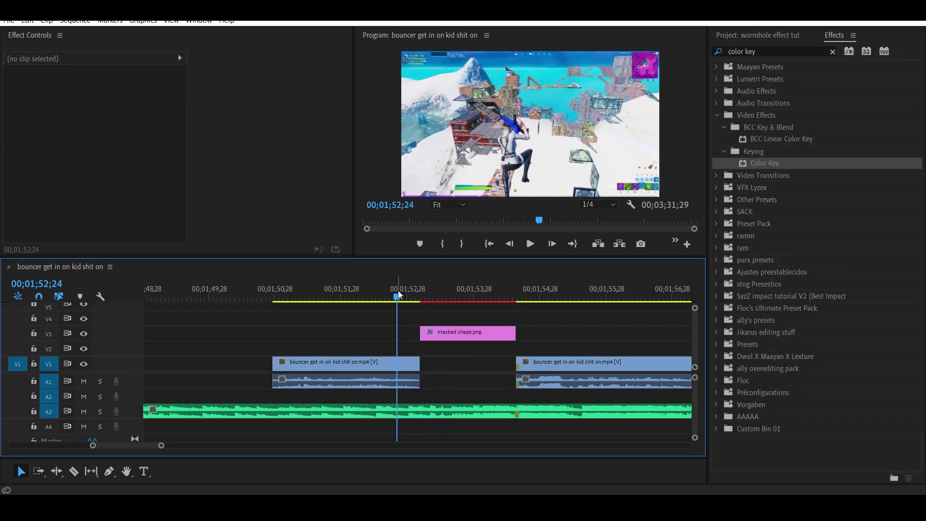
key(space)
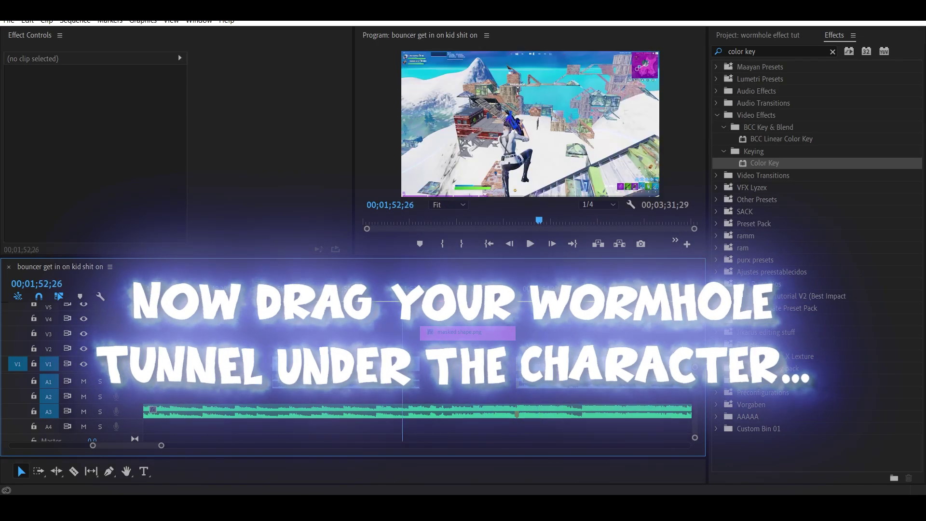
Stop playback and drag Yixfer's Tunnel Overlay.mp4 onto V4 and A4 at the middle section.
key(space)
click(768, 37)
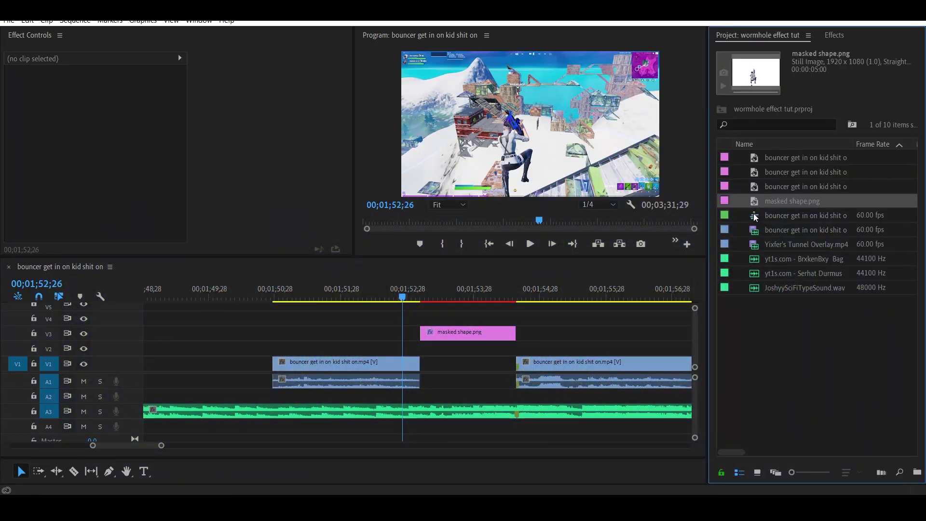
mouse_move(751, 243)
mouse_down()
mouse_move(430, 343)
mouse_move(433, 318)
mouse_move(457, 315)
mouse_up()
Unlink the tunnel overlay and delete its audio on A4.
right_click(460, 316)
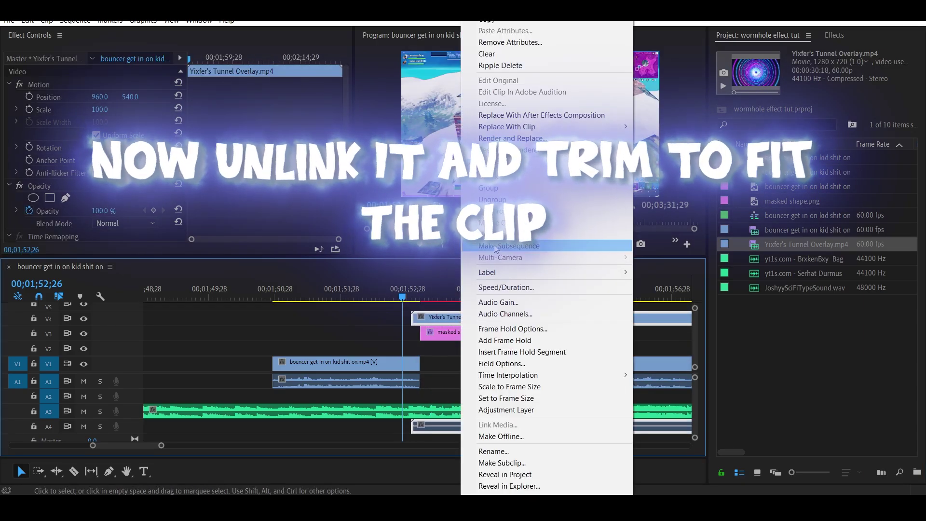
click(498, 176)
click(452, 424)
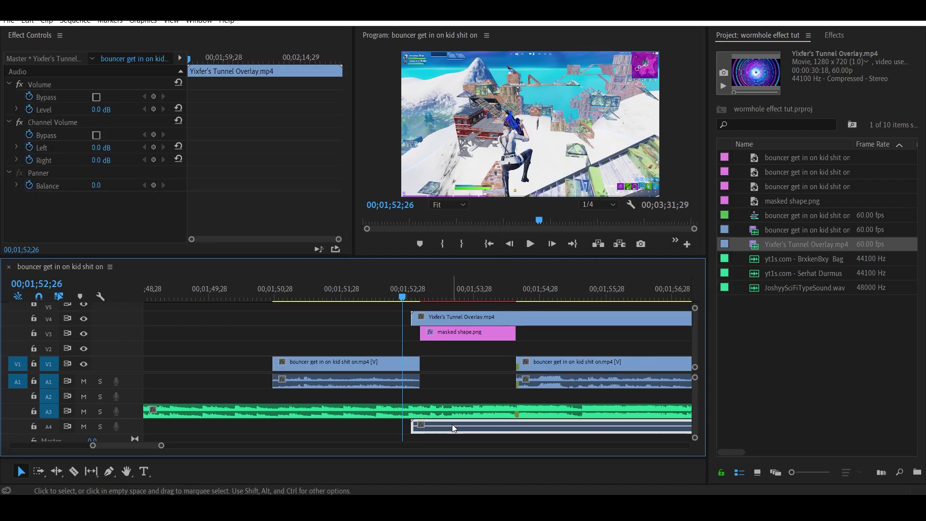
key(Delete)
Razor the overlay where the masked shape ends and delete the remainder.
key(c)
click(514, 314)
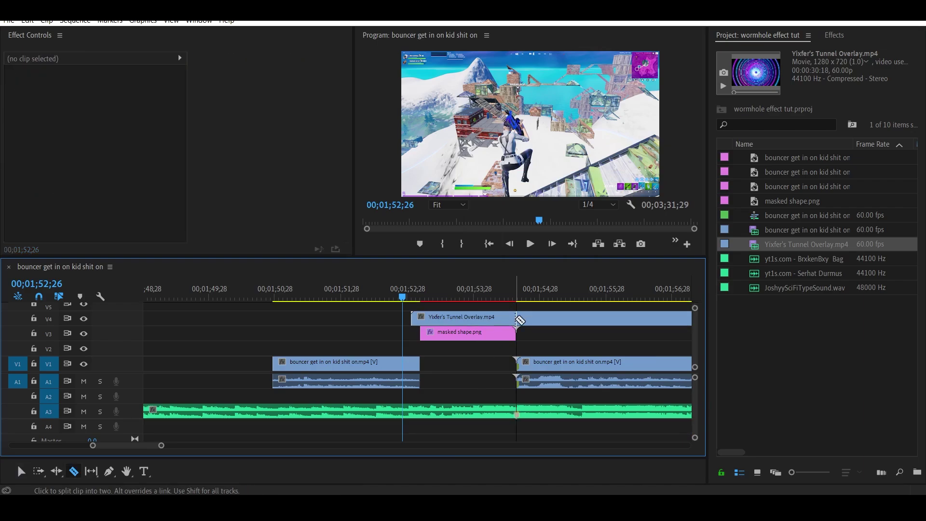
key(v)
click(545, 323)
key(Delete)
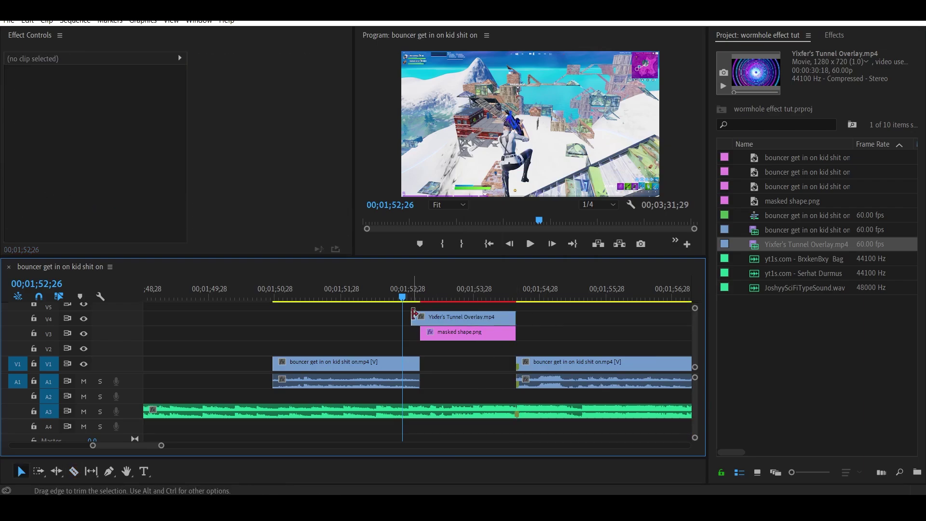
Trim the overlay's start, move it to V2 beneath the character, and play the result.
mouse_move(414, 314)
mouse_down()
mouse_move(456, 356)
mouse_move(454, 344)
mouse_up()
click(456, 367)
key(space)
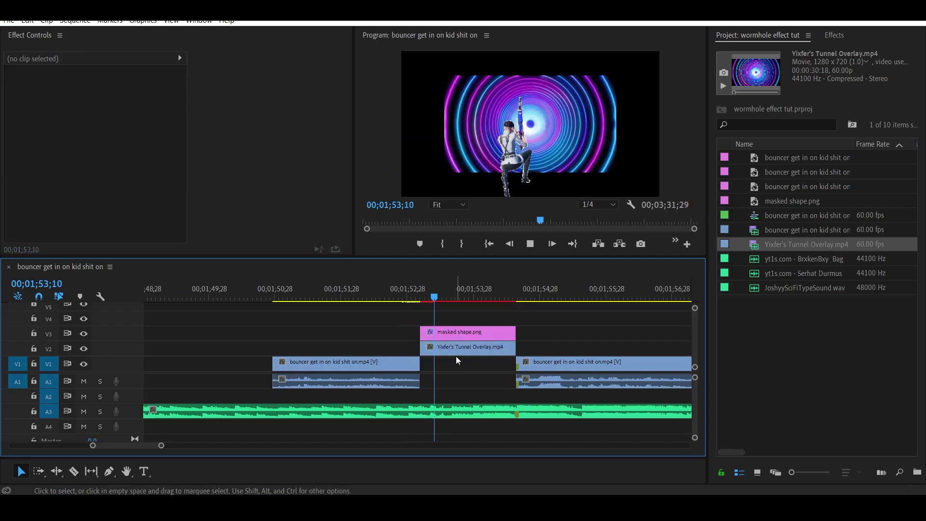
Scale the tunnel overlay clip on V2 to 156 and replay the tunnel section.
click(464, 348)
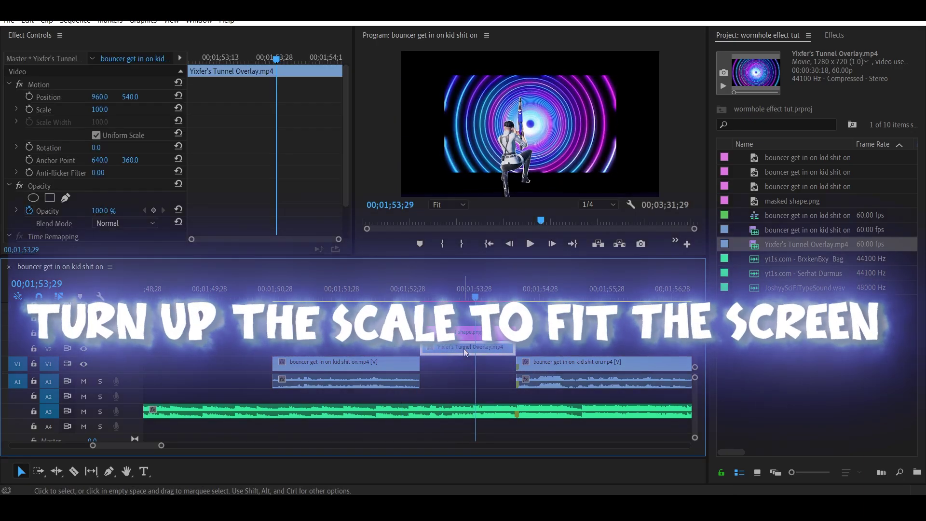
mouse_move(100, 110)
mouse_down()
mouse_move(119, 109)
mouse_move(109, 110)
mouse_up()
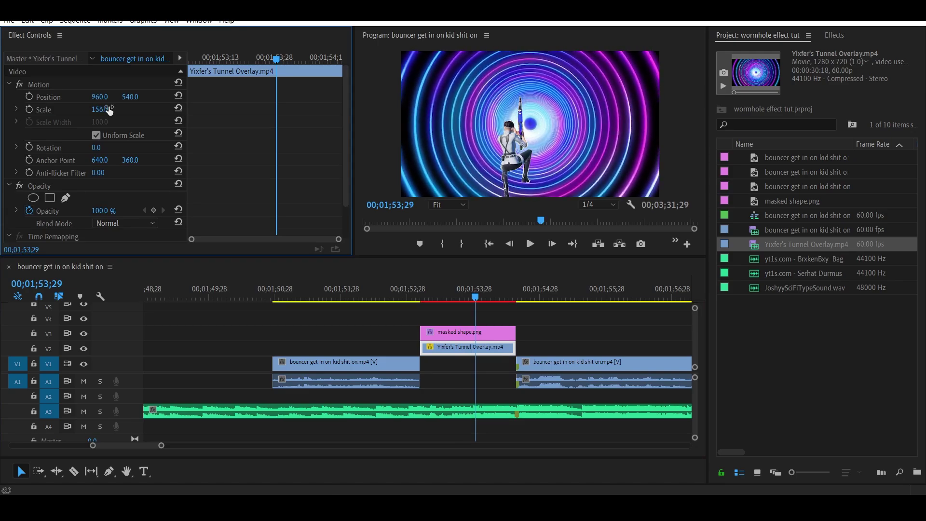
key(space)
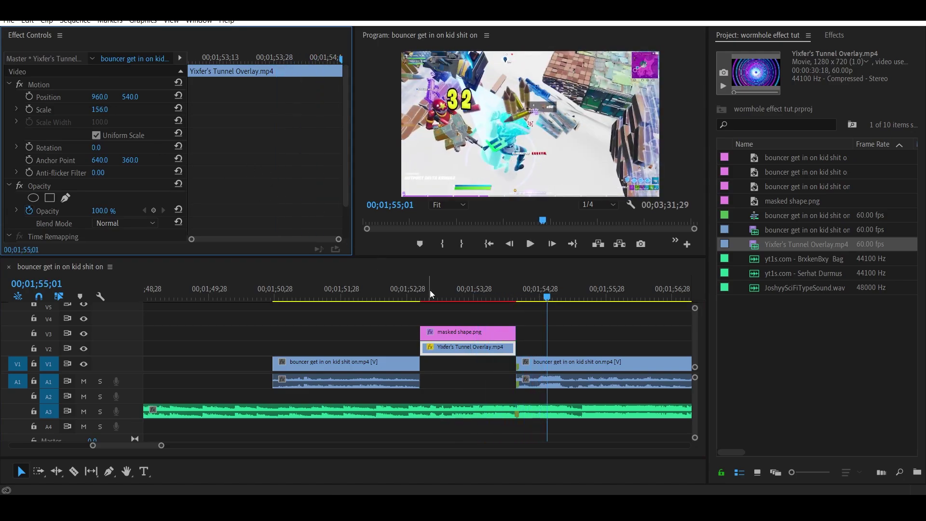
click(417, 292)
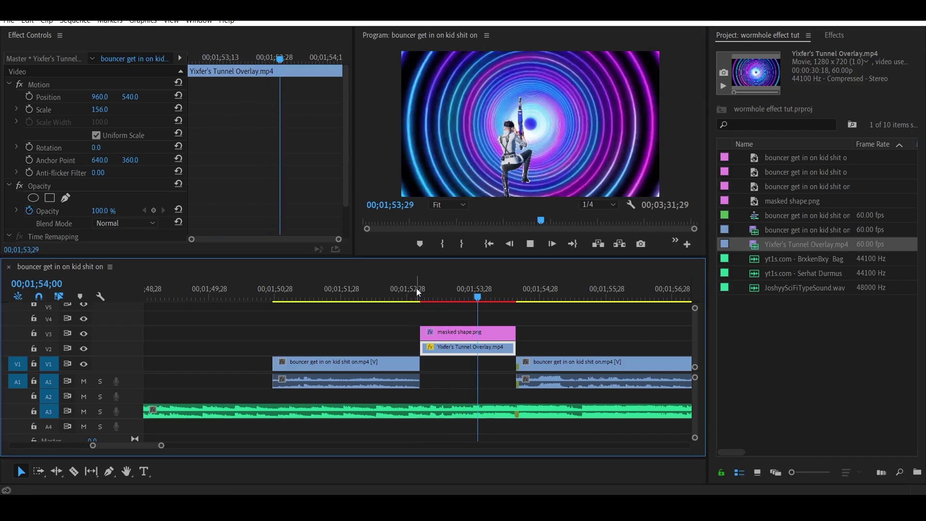
click(399, 289)
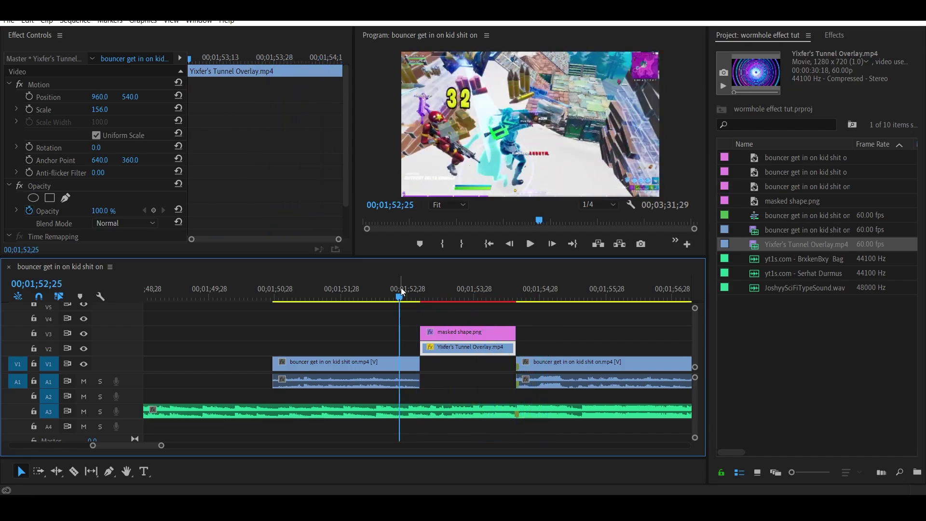
click(362, 321)
Search effects for 'wormhole' and drop the Wave VFX Wormhole Effect preset on the tunnel overlay clip.
click(834, 35)
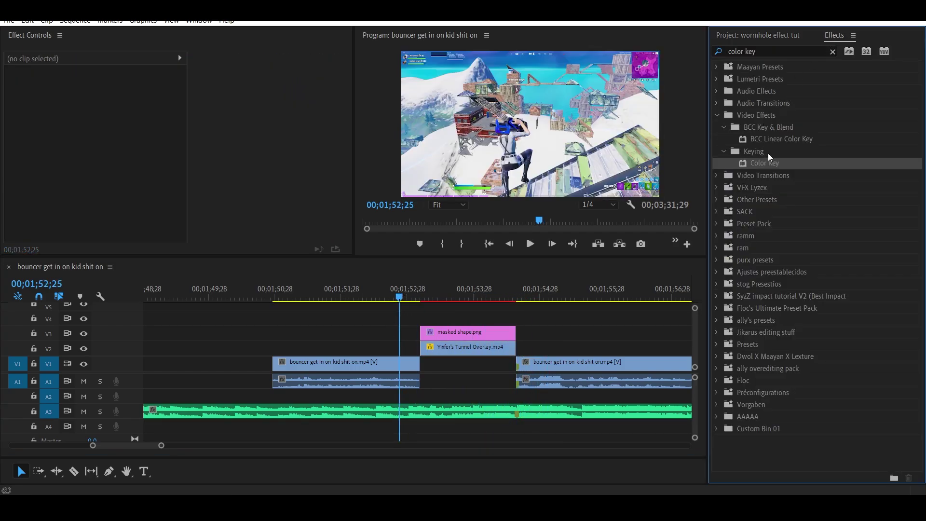
click(830, 51)
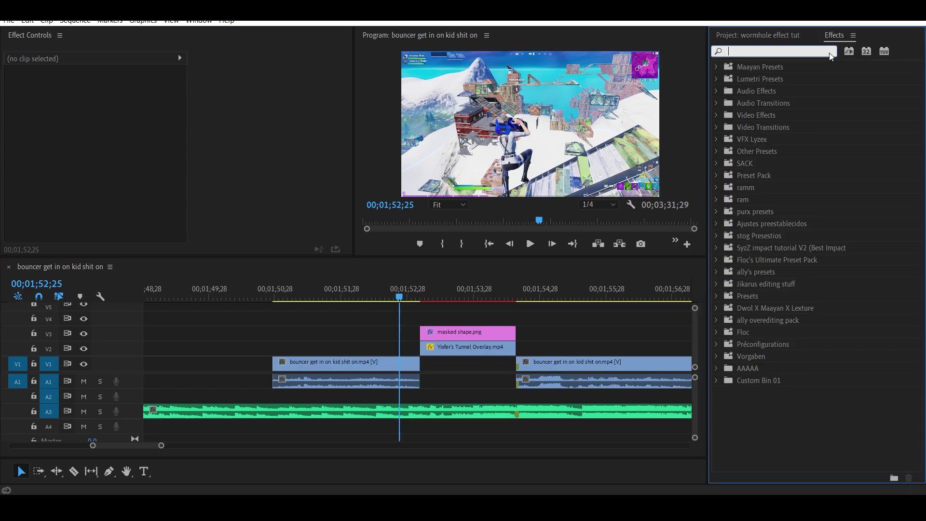
text(wormhole)
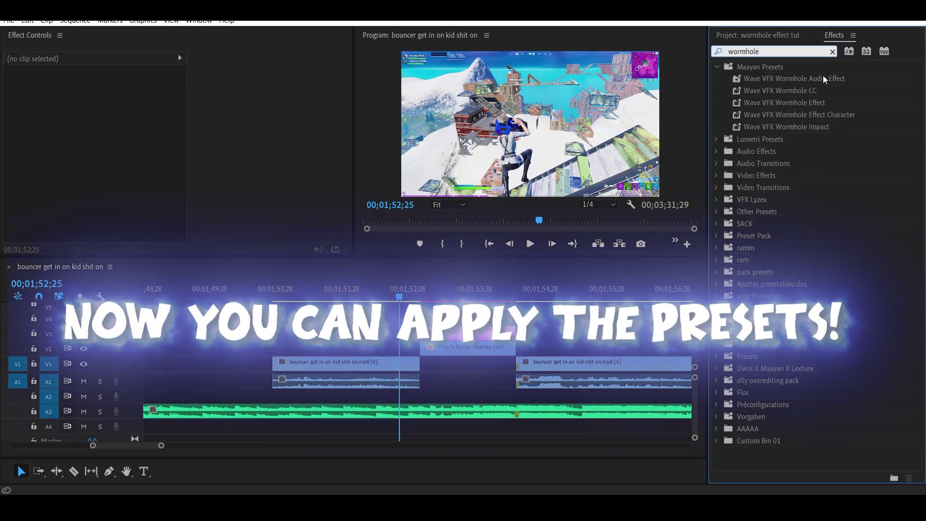
drag(806, 101, 666, 135)
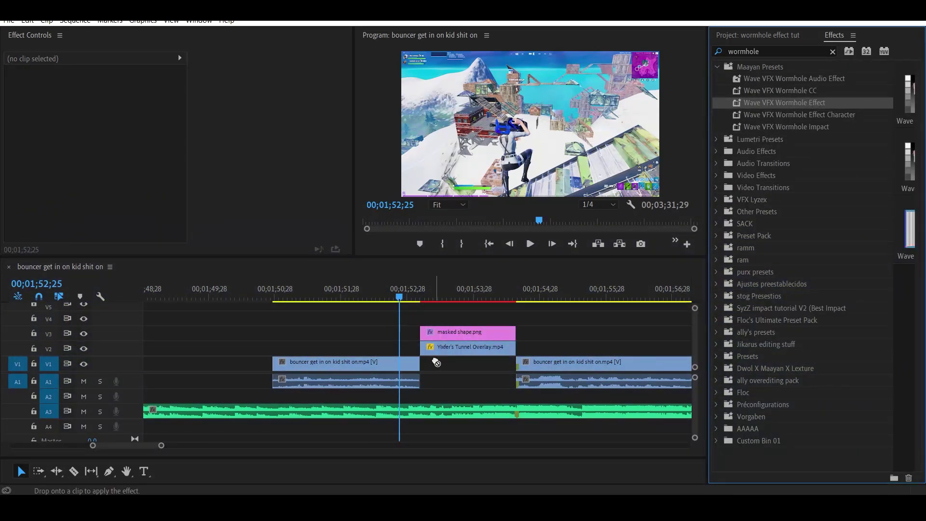
drag(442, 345, 442, 347)
Preview the tunnel section with the wormhole effect applied.
mouse_move(420, 298)
mouse_down()
mouse_move(429, 298)
mouse_move(421, 293)
mouse_up()
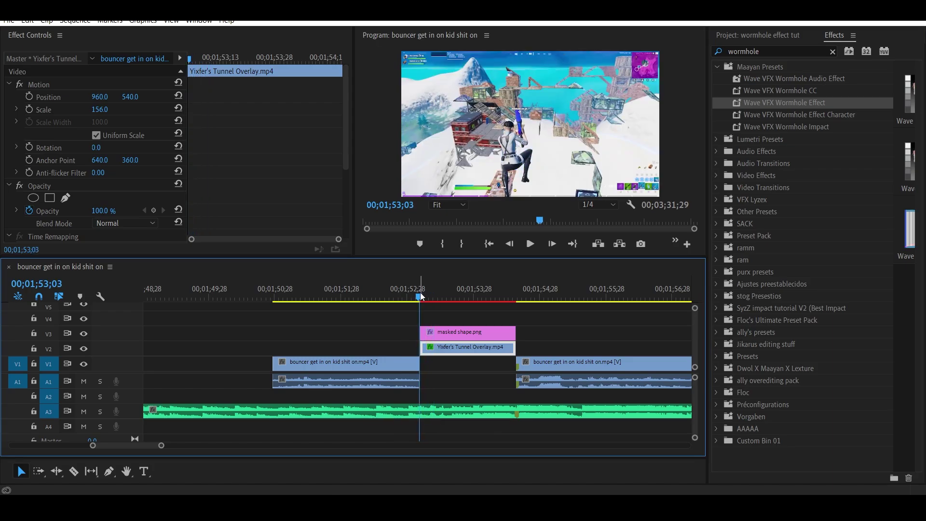
key(space)
click(421, 292)
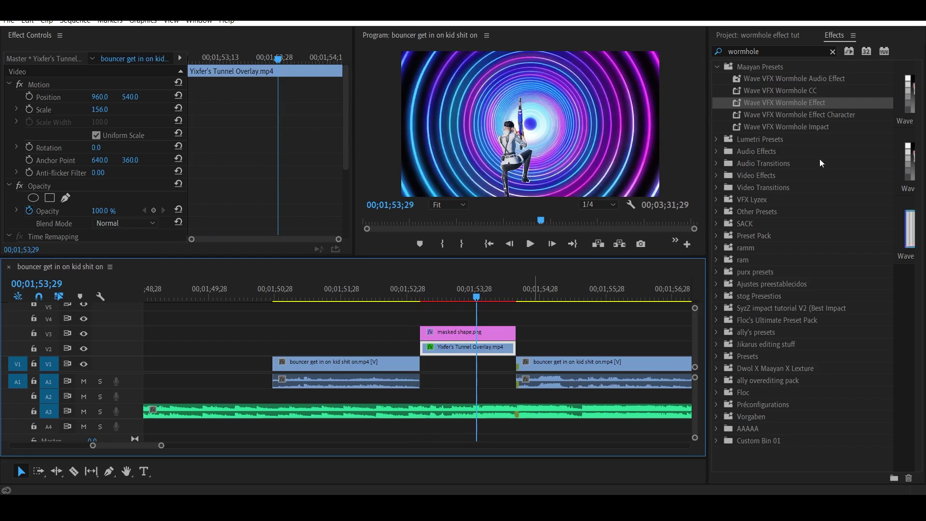
Put the Wave VFX Wormhole Effect Character preset on masked shape.png and replay the tunnel section.
click(786, 113)
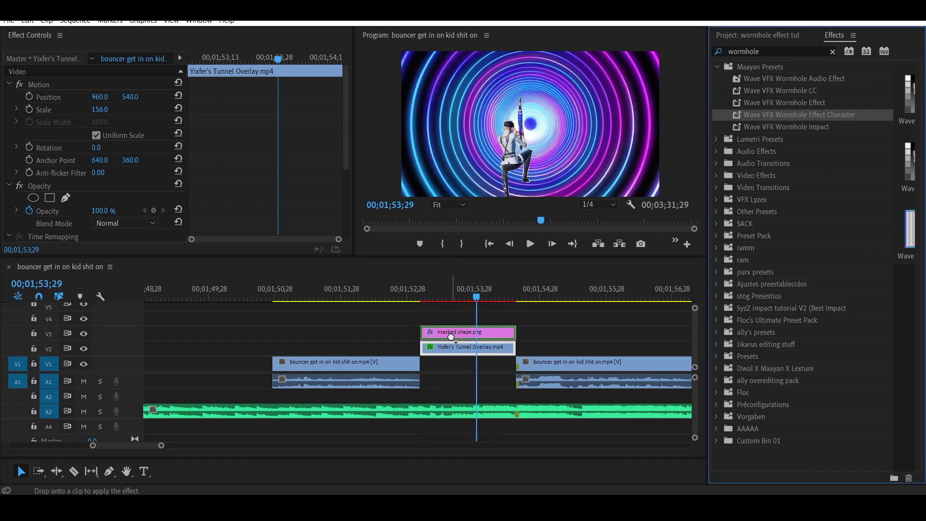
click(421, 296)
key(space)
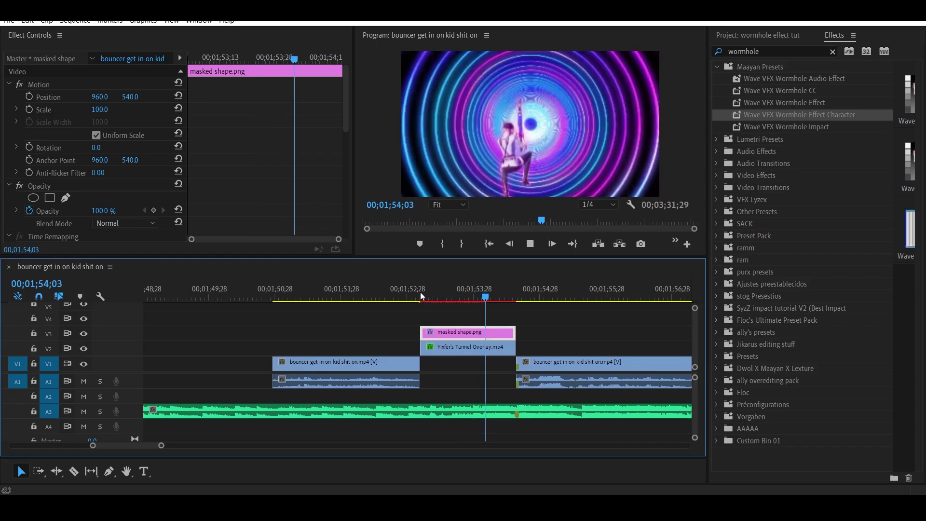
click(413, 296)
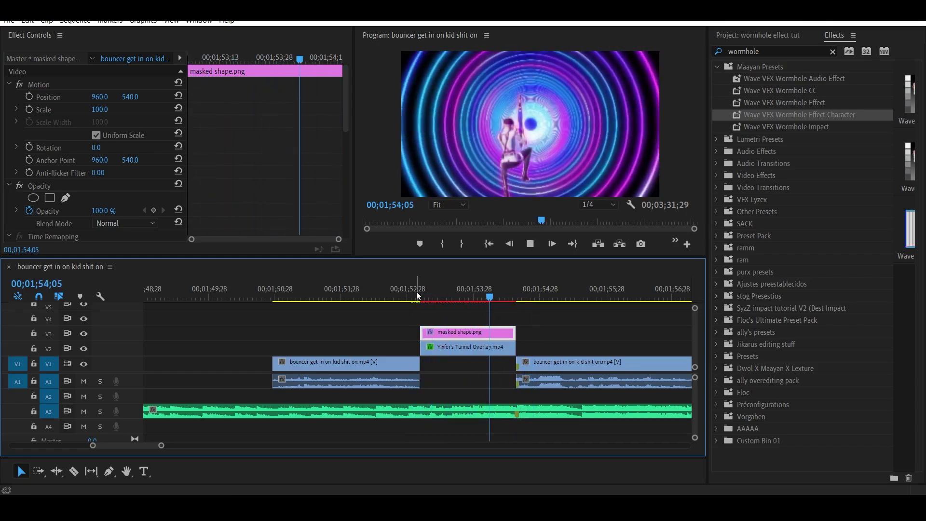
Apply the Wave VFX Wormhole Impact preset to the clip after the tunnel and preview it.
drag(418, 296, 519, 296)
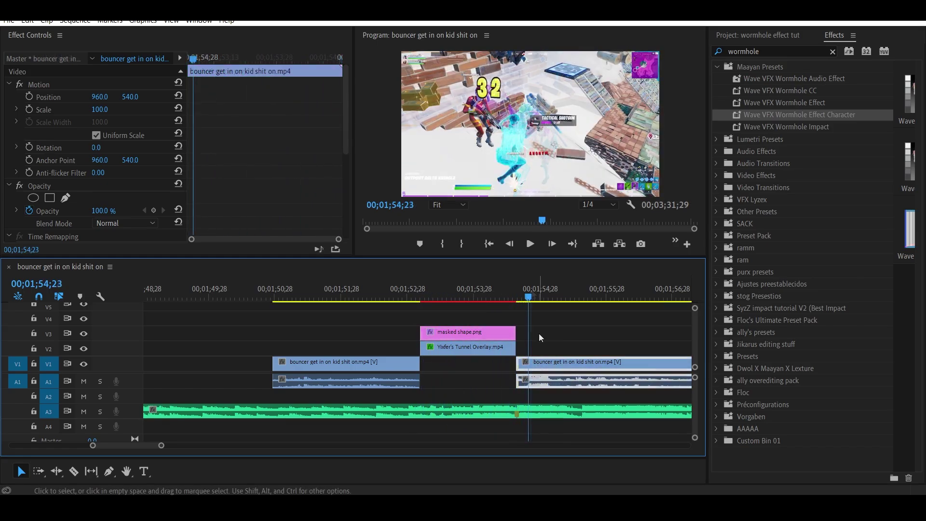
key(space)
key(space)
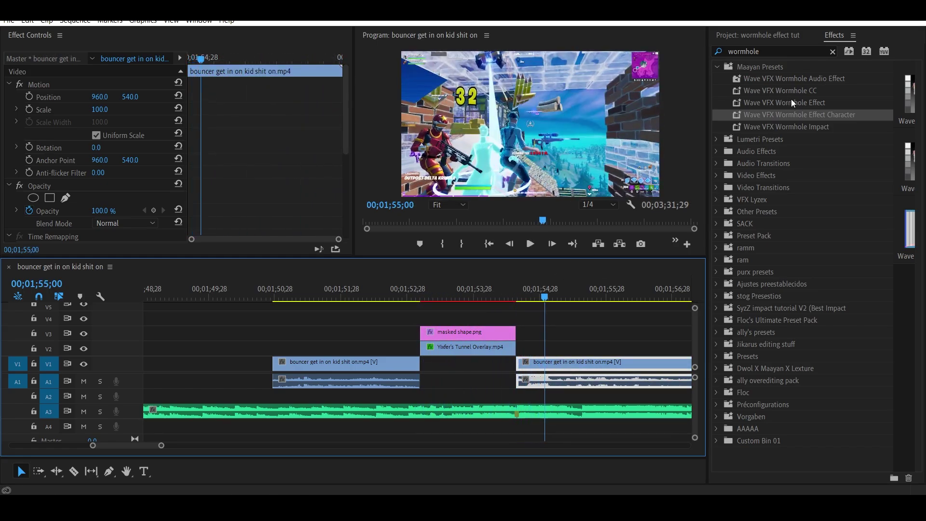
drag(804, 125, 679, 202)
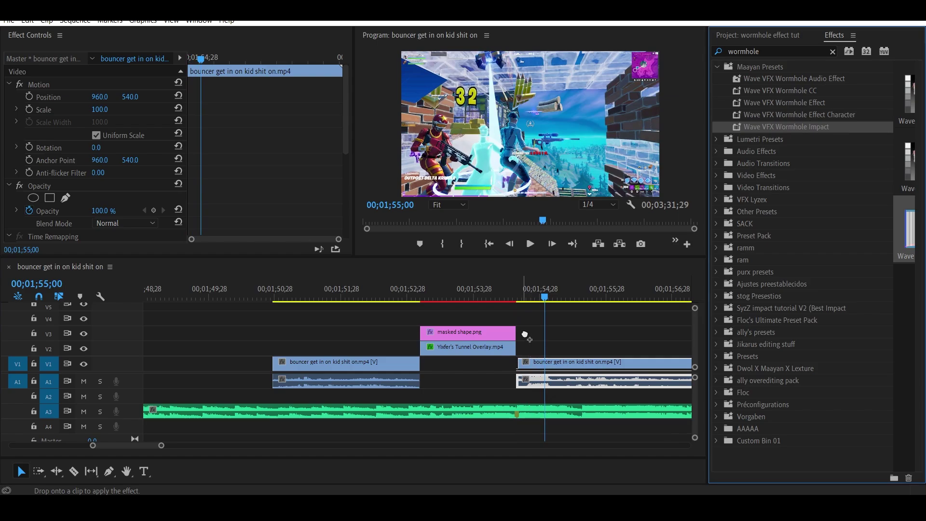
click(521, 296)
drag(525, 299, 523, 304)
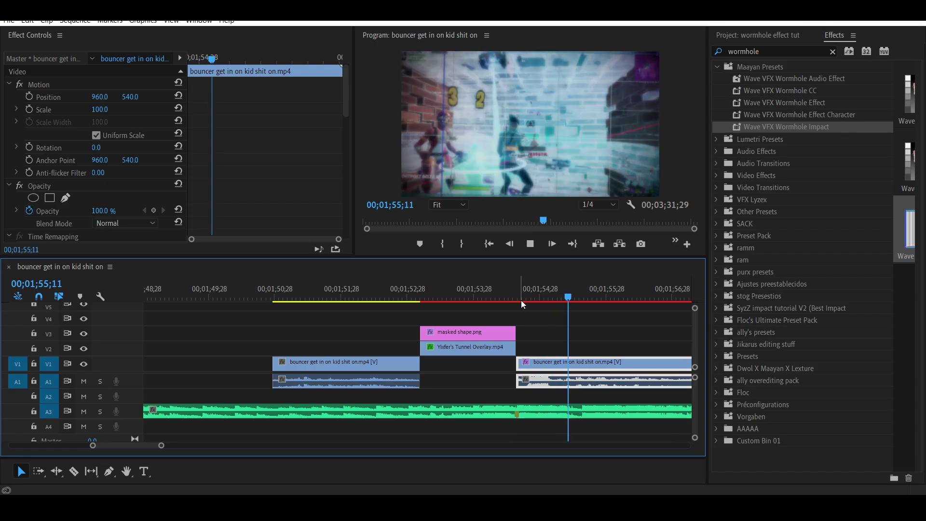
key(space)
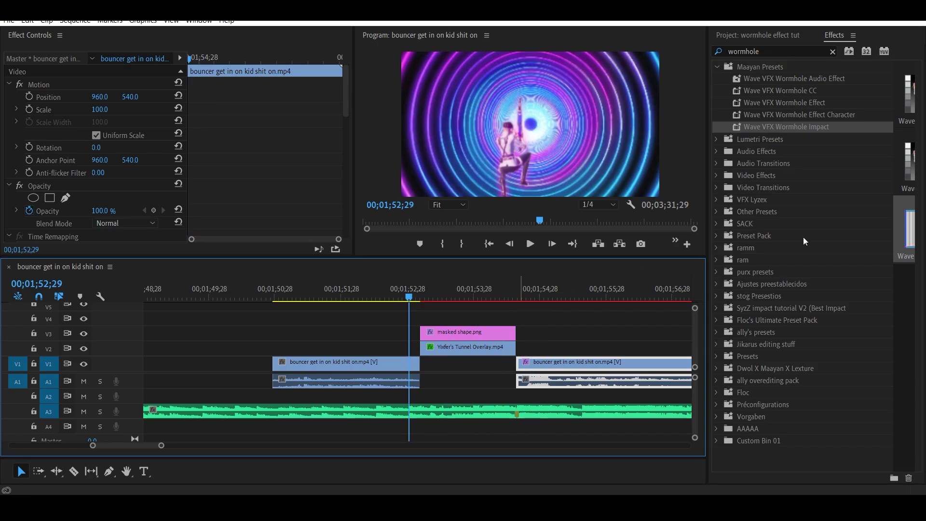
Apply the Wave VFX Wormhole CC preset to the V1 clips before and after the tunnel.
click(776, 92)
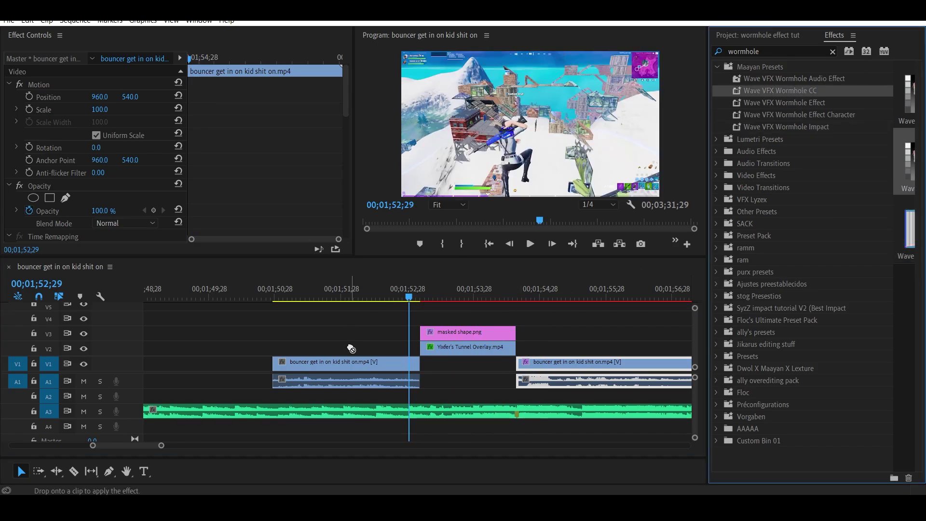
drag(366, 371, 366, 372)
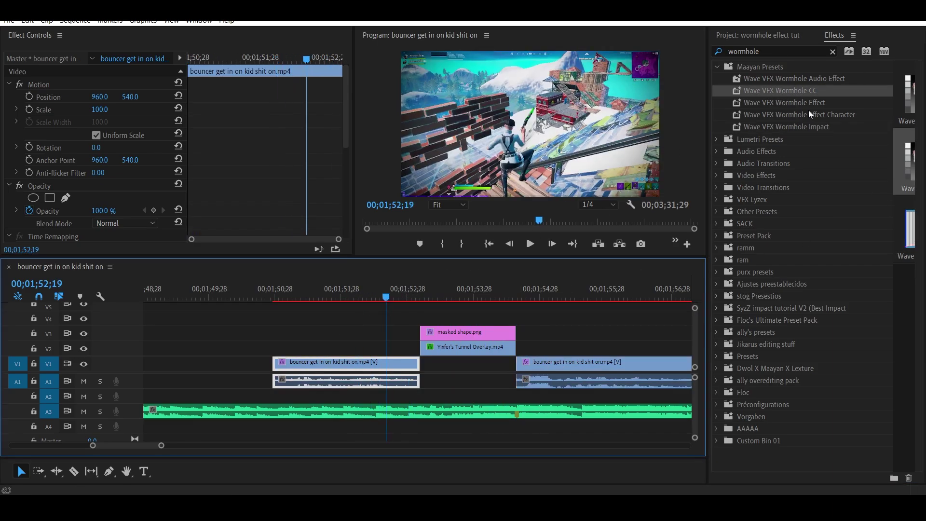
drag(831, 97, 727, 178)
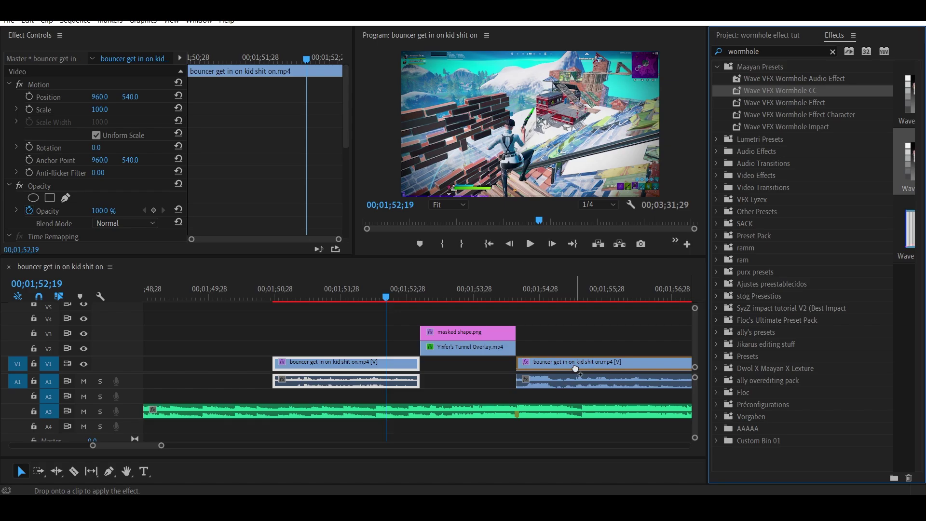
drag(576, 370, 576, 369)
Apply the Wave VFX Wormhole Audio Effect preset to the music piece under the tunnel and play it.
click(768, 79)
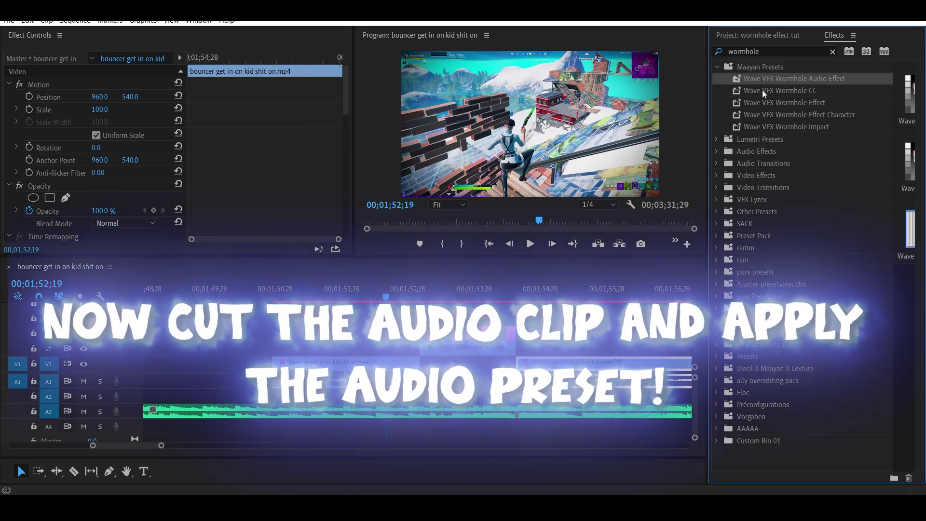
click(414, 289)
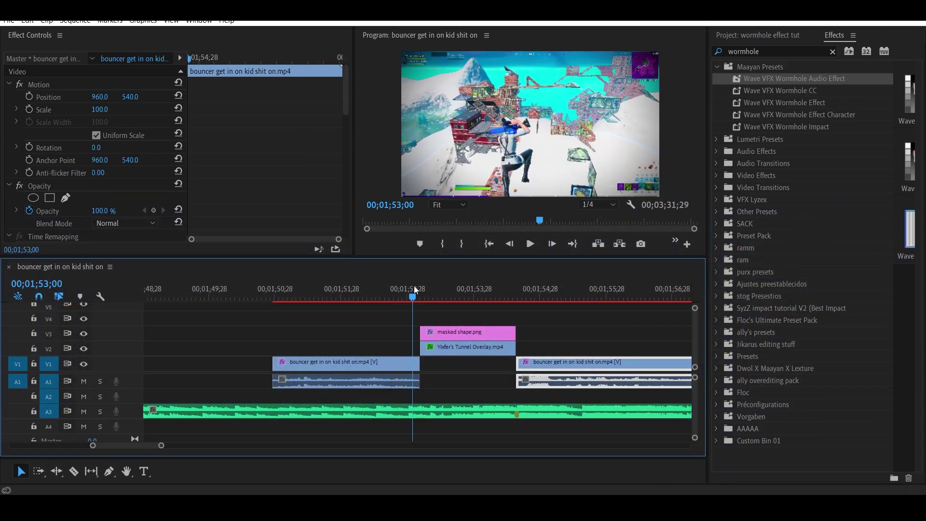
drag(415, 289, 409, 289)
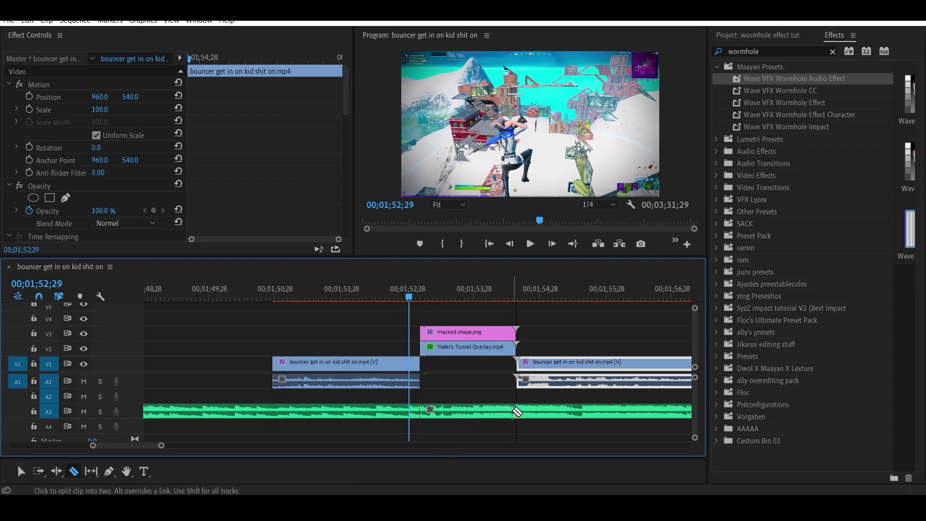
click(461, 416)
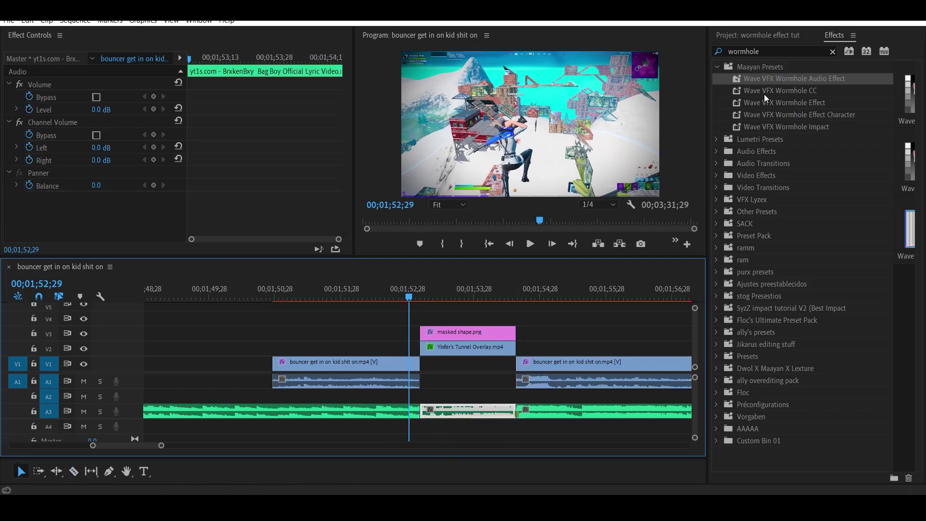
click(821, 83)
drag(471, 417, 471, 416)
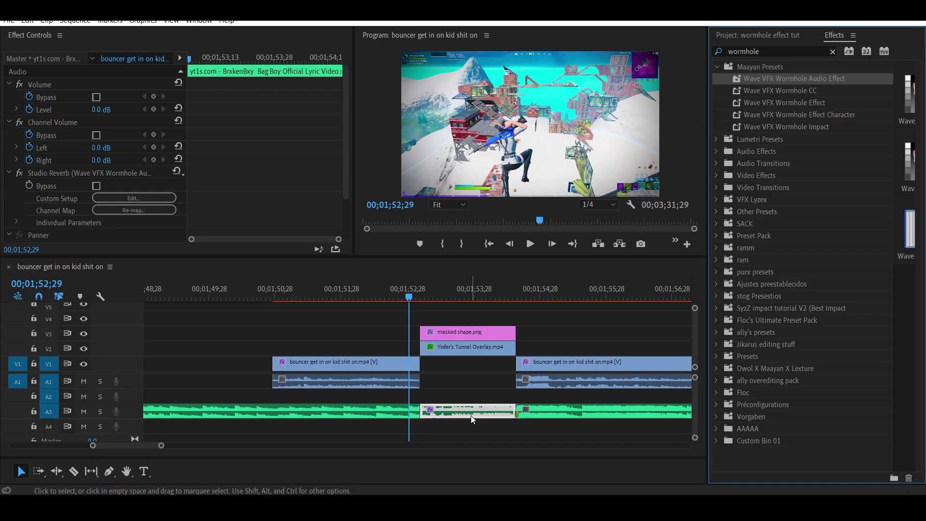
key(space)
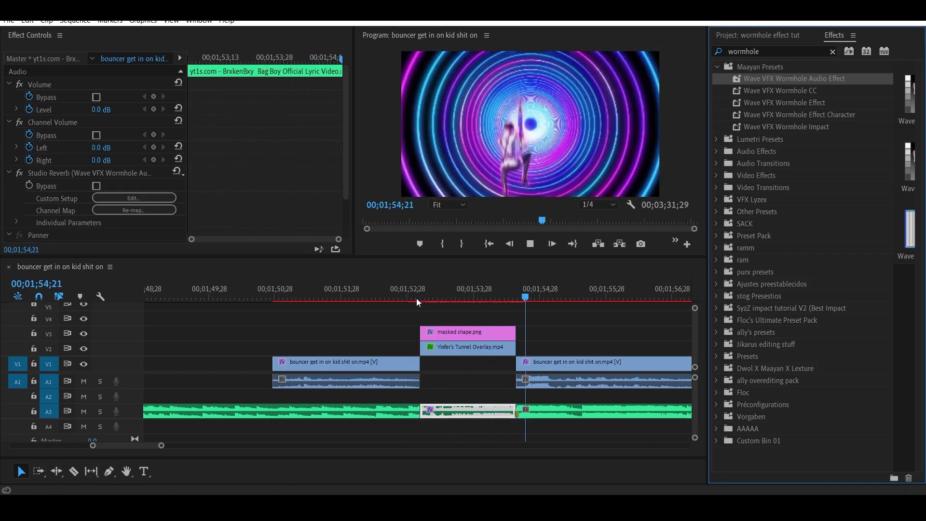